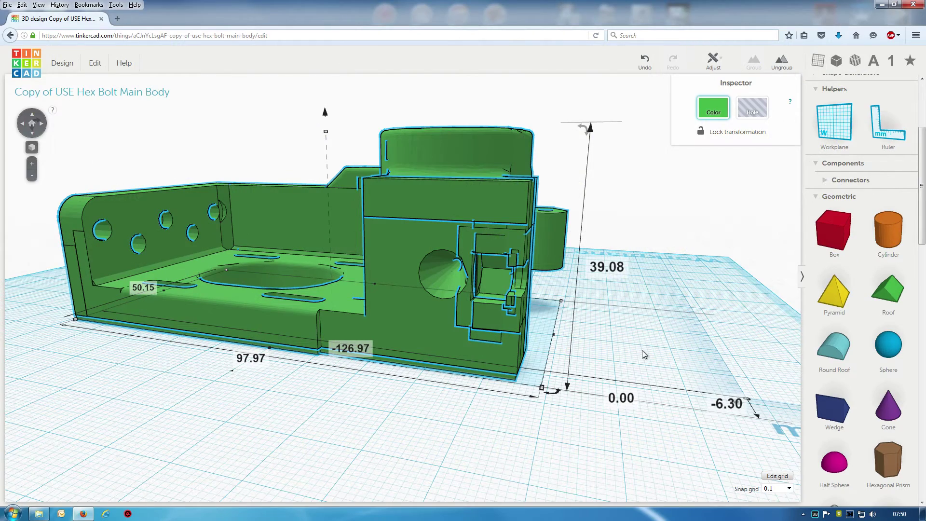
- Place a 20 by 20 mm Pyramid from the Geometric shapes beside the green hex bolt body
{"action": "mouse_move", "coordinate": [643, 353]}
{"action": "right_mouse_down"}
{"action": "mouse_move", "coordinate": [696, 404]}
{"action": "mouse_move", "coordinate": [650, 351]}
{"action": "mouse_move", "coordinate": [684, 342]}
{"action": "mouse_move", "coordinate": [678, 355]}
{"action": "mouse_move", "coordinate": [718, 376]}
{"action": "mouse_move", "coordinate": [671, 341]}
{"action": "right_mouse_up"}
{"action": "scroll", "coordinate": [689, 341], "scroll_direction": "up", "scroll_amount": 2}
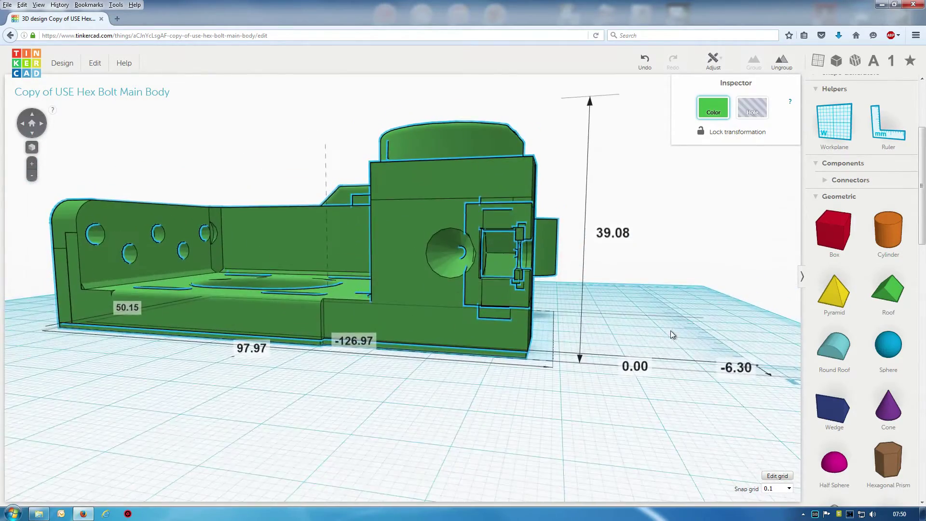
{"action": "mouse_move", "coordinate": [670, 340]}
{"action": "right_mouse_down"}
{"action": "mouse_move", "coordinate": [696, 348]}
{"action": "mouse_move", "coordinate": [689, 346]}
{"action": "right_mouse_up"}
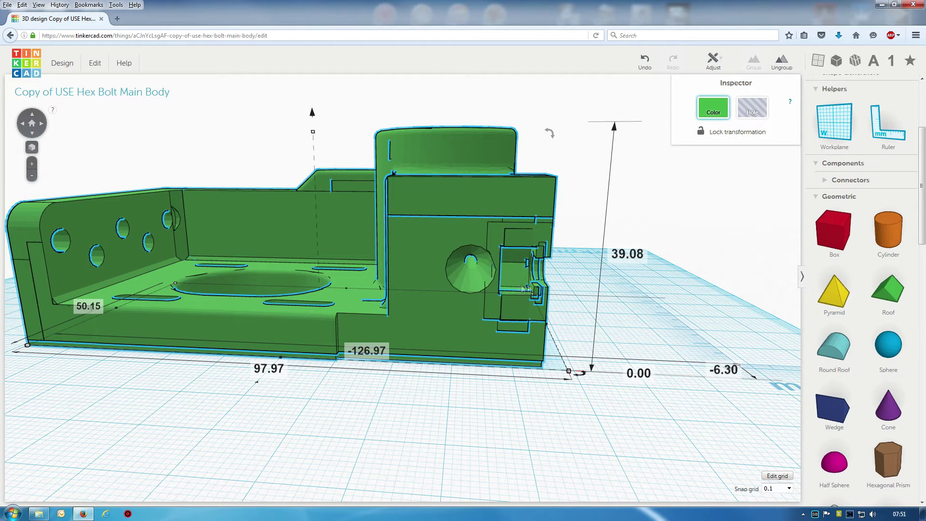
{"action": "right_click_drag", "start_coordinate": [630, 298], "coordinate": [572, 312]}
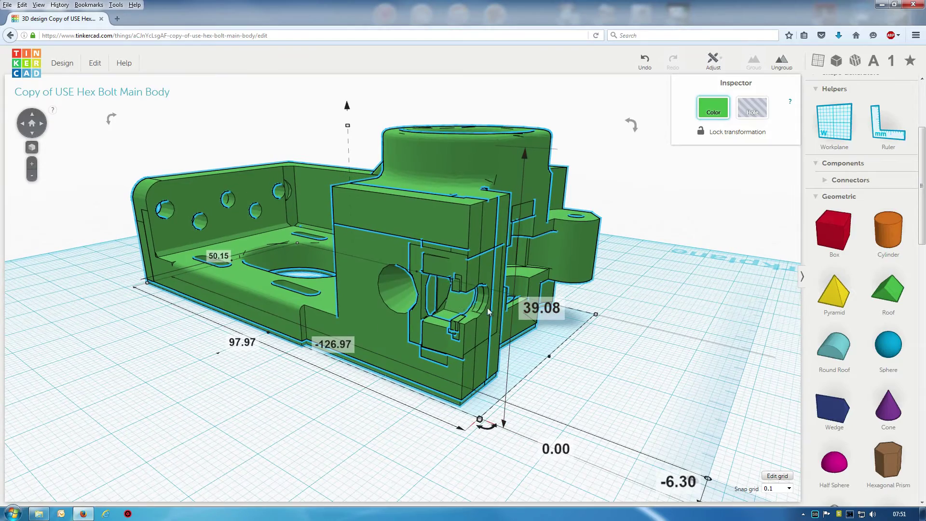
{"action": "mouse_move", "coordinate": [608, 350]}
{"action": "right_mouse_down"}
{"action": "mouse_move", "coordinate": [660, 351]}
{"action": "mouse_move", "coordinate": [670, 334]}
{"action": "mouse_move", "coordinate": [663, 348]}
{"action": "right_mouse_up"}
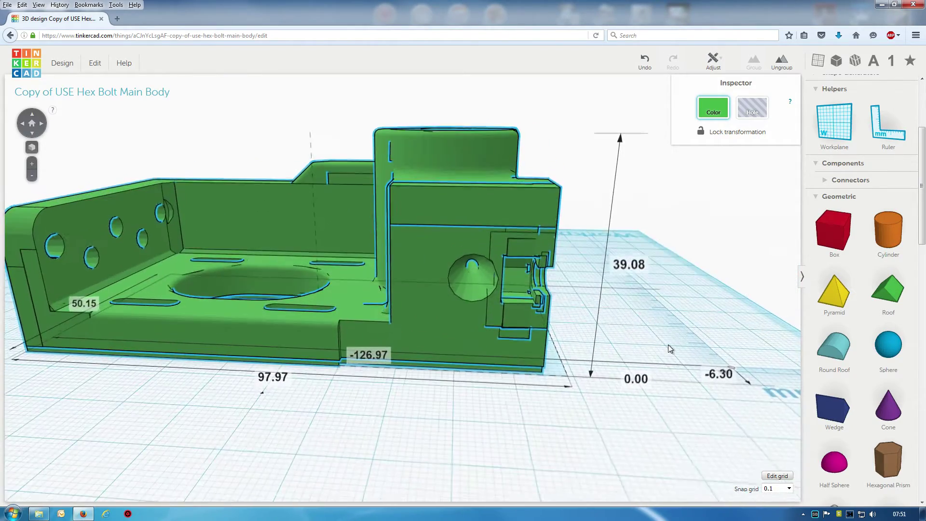
{"action": "mouse_move", "coordinate": [579, 406]}
{"action": "right_mouse_down"}
{"action": "mouse_move", "coordinate": [584, 417]}
{"action": "mouse_move", "coordinate": [338, 420]}
{"action": "mouse_move", "coordinate": [472, 429]}
{"action": "mouse_move", "coordinate": [532, 405]}
{"action": "right_mouse_up"}
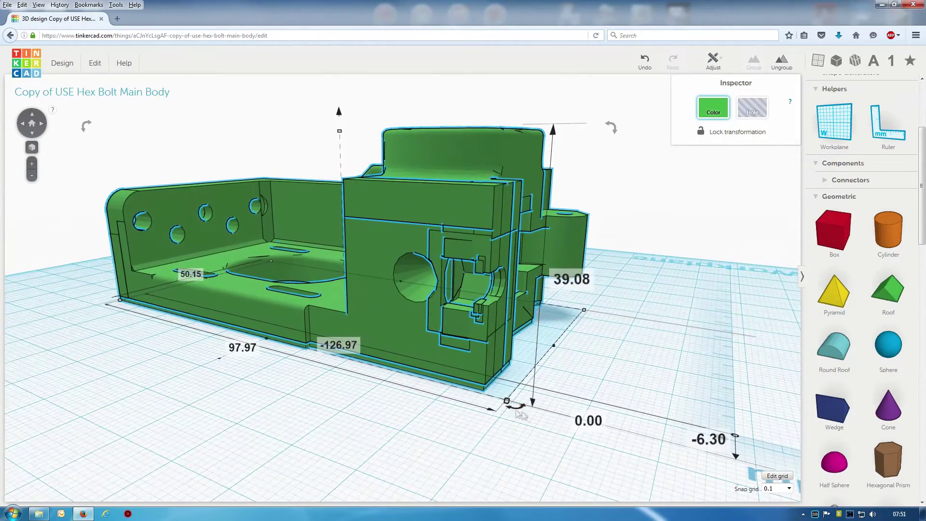
{"action": "mouse_move", "coordinate": [309, 434]}
{"action": "right_mouse_down"}
{"action": "mouse_move", "coordinate": [372, 434]}
{"action": "mouse_move", "coordinate": [366, 445]}
{"action": "mouse_move", "coordinate": [325, 434]}
{"action": "right_mouse_up"}
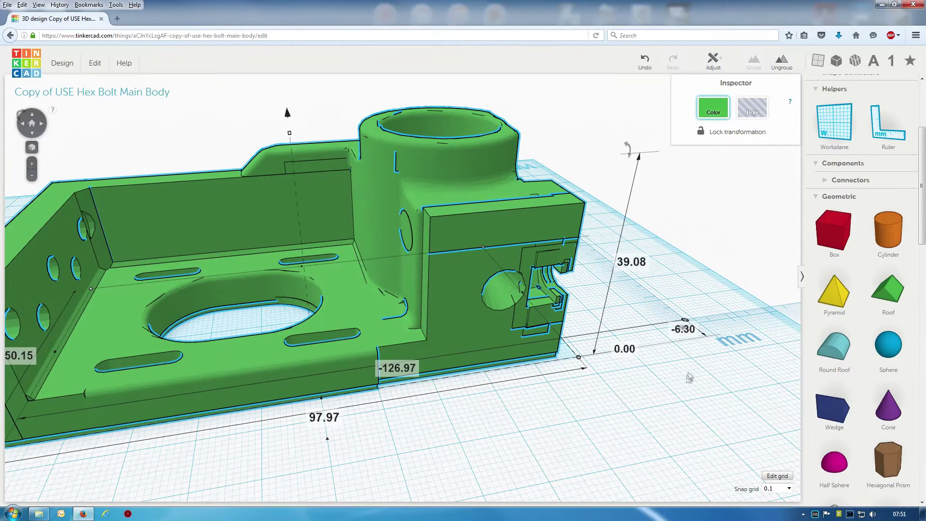
{"action": "left_click_drag", "start_coordinate": [830, 319], "coordinate": [530, 451]}
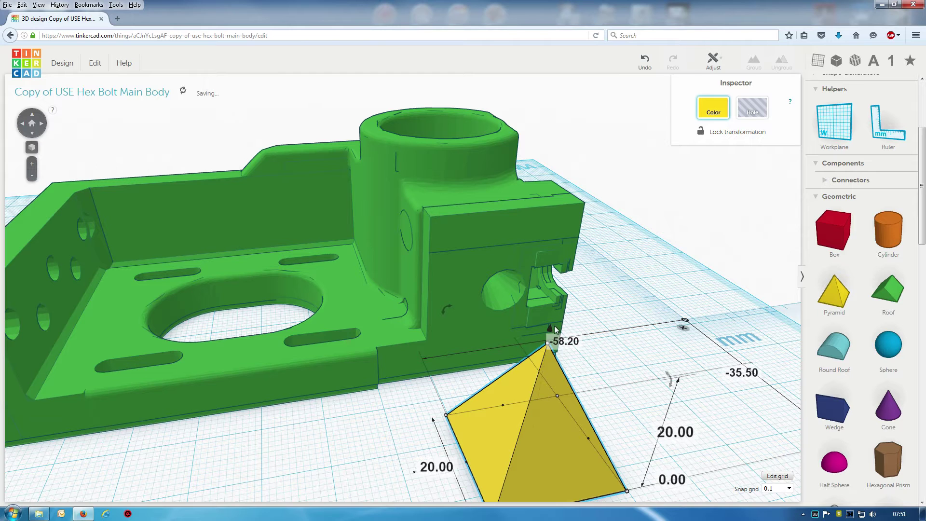
- Slide the pyramid against the front of the bolt body's block, partly below the workplane
{"action": "mouse_move", "coordinate": [555, 330]}
{"action": "left_mouse_down"}
{"action": "mouse_move", "coordinate": [555, 401]}
{"action": "mouse_move", "coordinate": [497, 320]}
{"action": "left_mouse_up"}
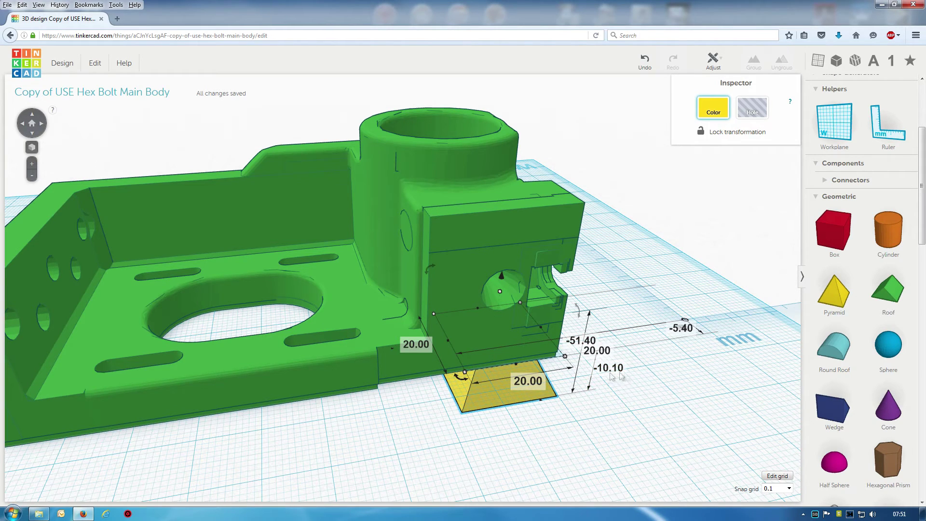
{"action": "mouse_move", "coordinate": [645, 428]}
{"action": "right_mouse_down"}
{"action": "mouse_move", "coordinate": [606, 410]}
{"action": "mouse_move", "coordinate": [615, 405]}
{"action": "right_mouse_up"}
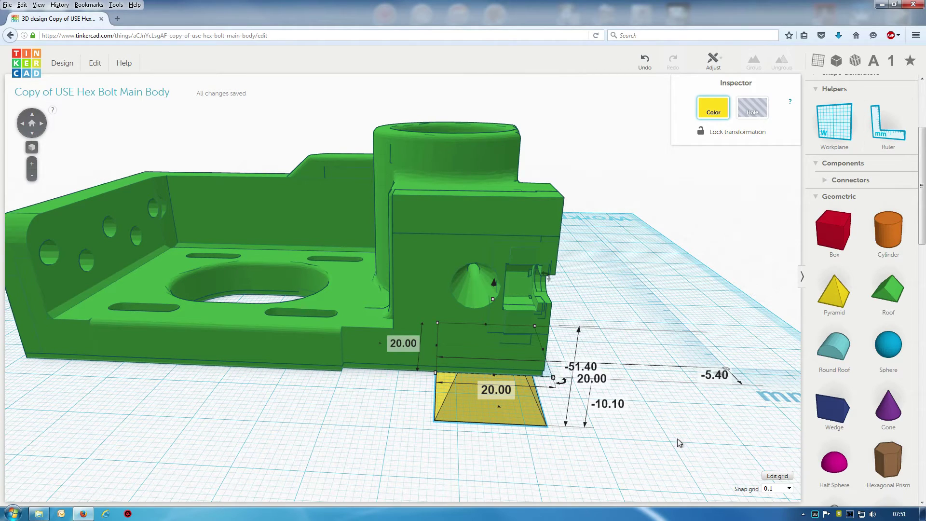
{"action": "mouse_move", "coordinate": [675, 437]}
{"action": "right_mouse_down"}
{"action": "mouse_move", "coordinate": [645, 429]}
{"action": "mouse_move", "coordinate": [739, 381]}
{"action": "right_mouse_up"}
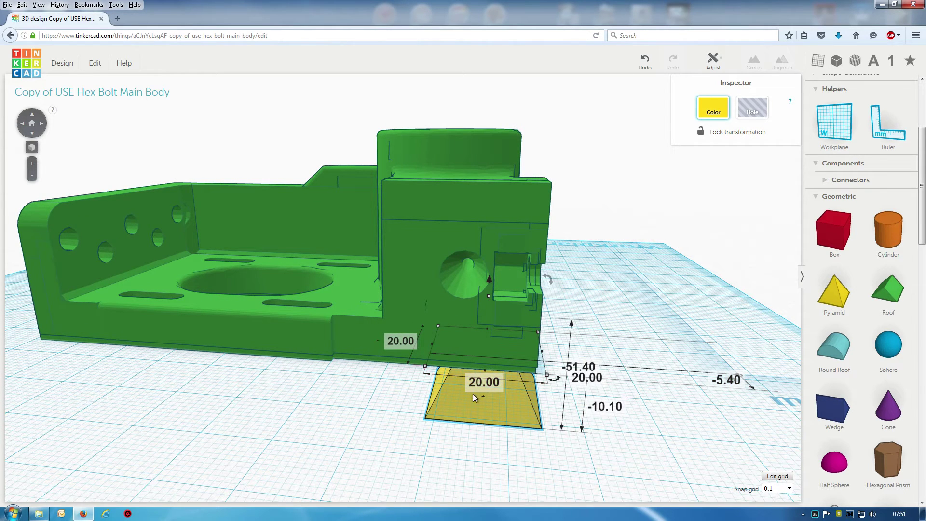
- Place a Ruler on the workplane in front of the body, then dismiss its dimension markings
{"action": "left_click", "coordinate": [888, 123]}
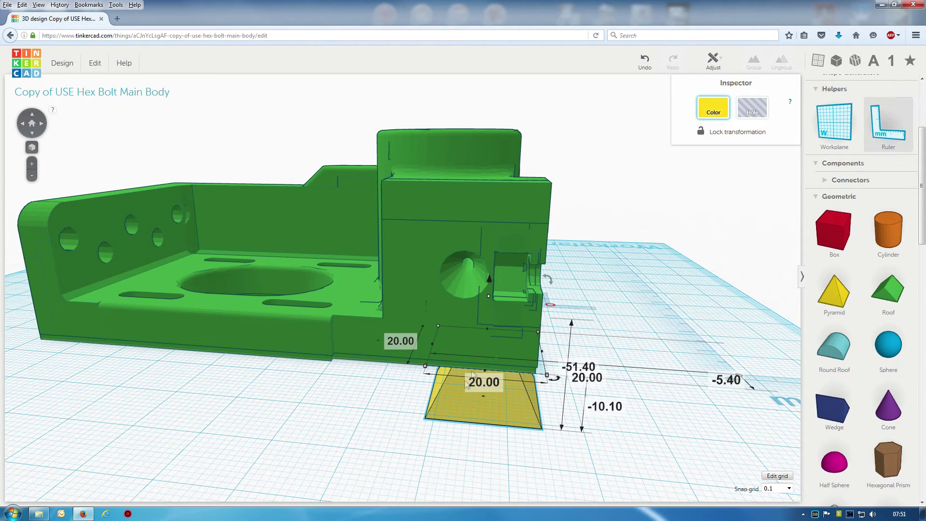
{"action": "left_click", "coordinate": [356, 449]}
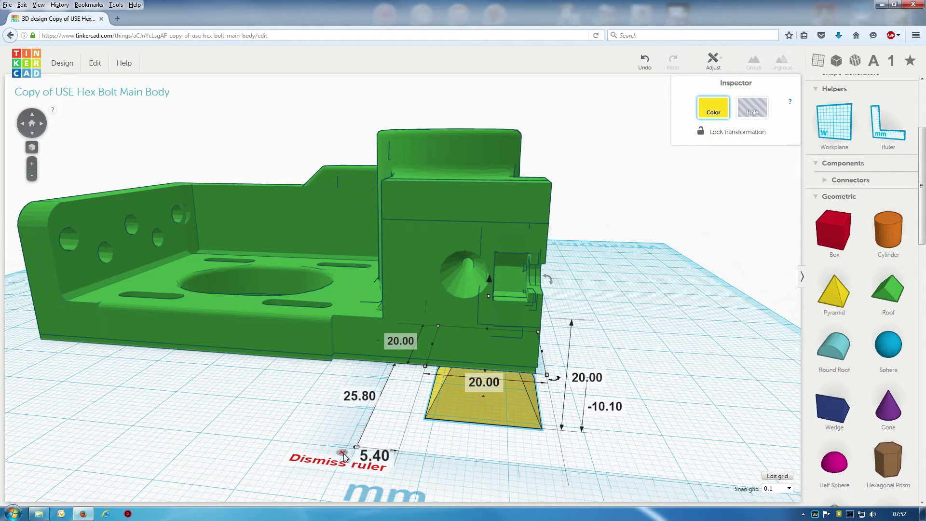
{"action": "left_click", "coordinate": [342, 454]}
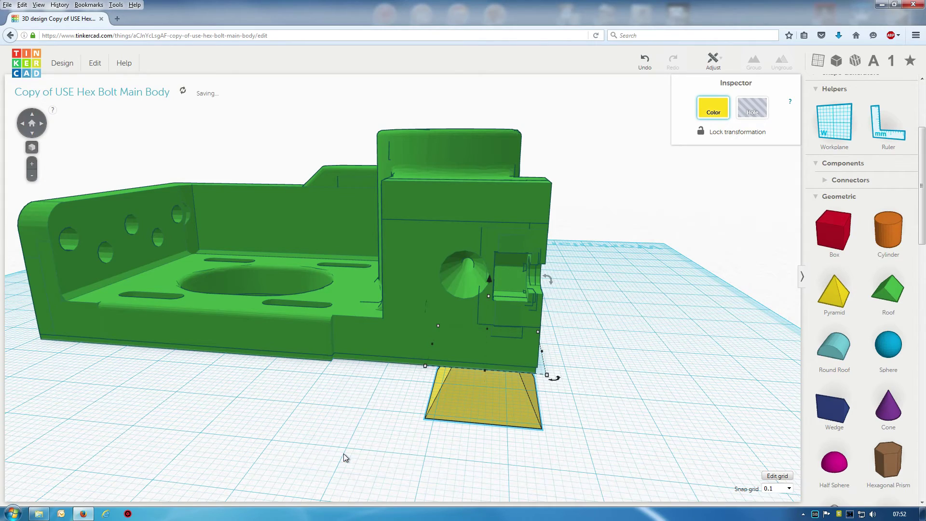
{"action": "mouse_move", "coordinate": [615, 381]}
{"action": "right_mouse_down"}
{"action": "mouse_move", "coordinate": [659, 367]}
{"action": "mouse_move", "coordinate": [649, 370]}
{"action": "right_mouse_up"}
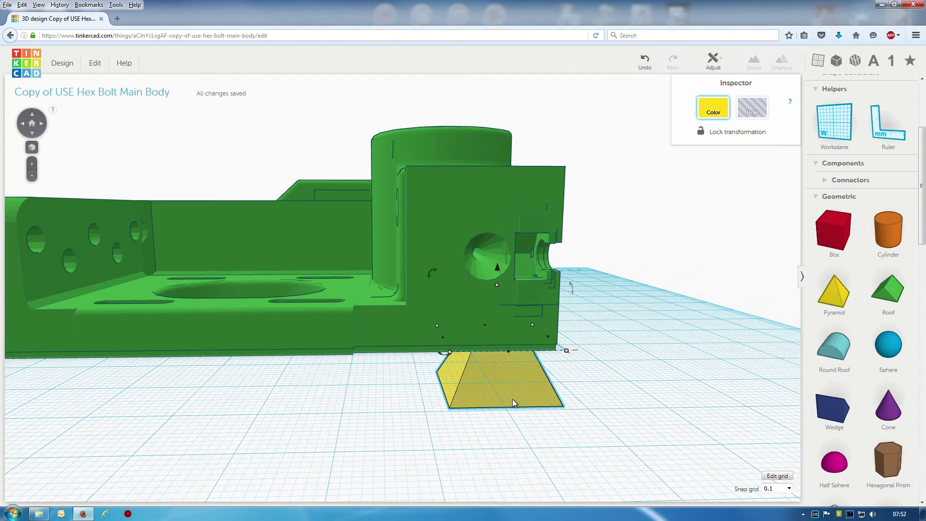
- Delete the selected yellow pyramid, leaving the green hex bolt body alone on the workplane
{"action": "key", "text": "Delete"}
{"action": "mouse_move", "coordinate": [514, 400]}
{"action": "right_mouse_down"}
{"action": "mouse_move", "coordinate": [523, 425]}
{"action": "mouse_move", "coordinate": [455, 448]}
{"action": "mouse_move", "coordinate": [480, 422]}
{"action": "mouse_move", "coordinate": [525, 401]}
{"action": "mouse_move", "coordinate": [484, 406]}
{"action": "mouse_move", "coordinate": [536, 419]}
{"action": "right_mouse_up"}
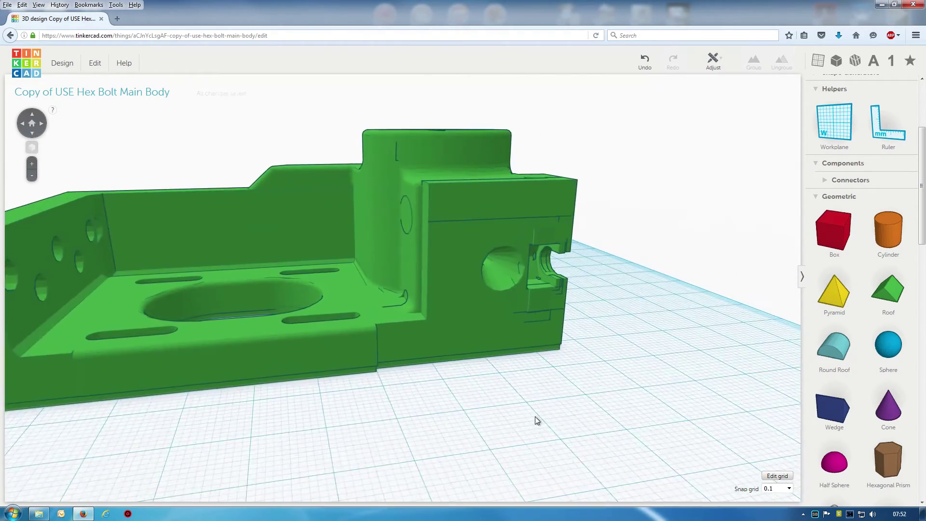
{"action": "scroll", "coordinate": [532, 416], "scroll_direction": "up", "scroll_amount": 1}
{"action": "scroll", "coordinate": [531, 415], "scroll_direction": "up", "scroll_amount": 3}
{"action": "scroll", "coordinate": [531, 415], "scroll_direction": "up", "scroll_amount": 2}
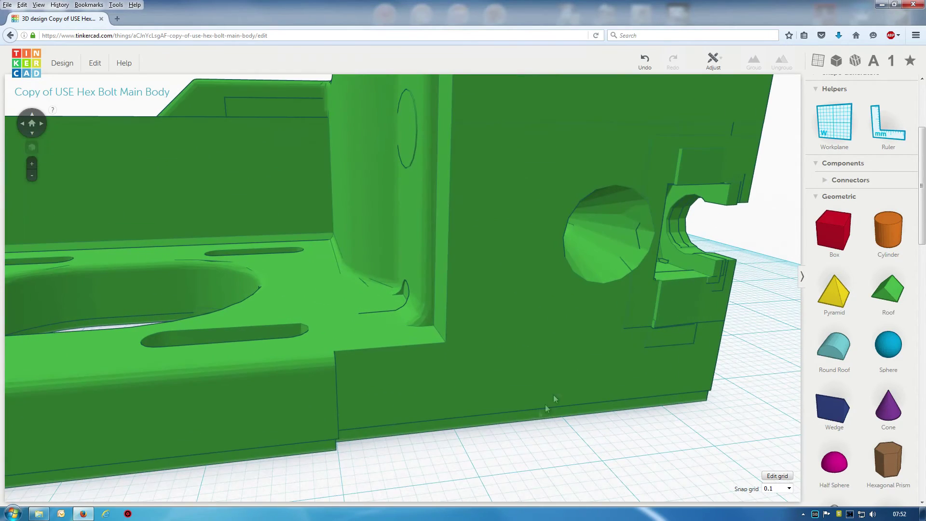
{"action": "scroll", "coordinate": [622, 369], "scroll_direction": "up", "scroll_amount": 1}
{"action": "scroll", "coordinate": [604, 372], "scroll_direction": "up", "scroll_amount": 2}
{"action": "scroll", "coordinate": [592, 377], "scroll_direction": "up", "scroll_amount": 1}
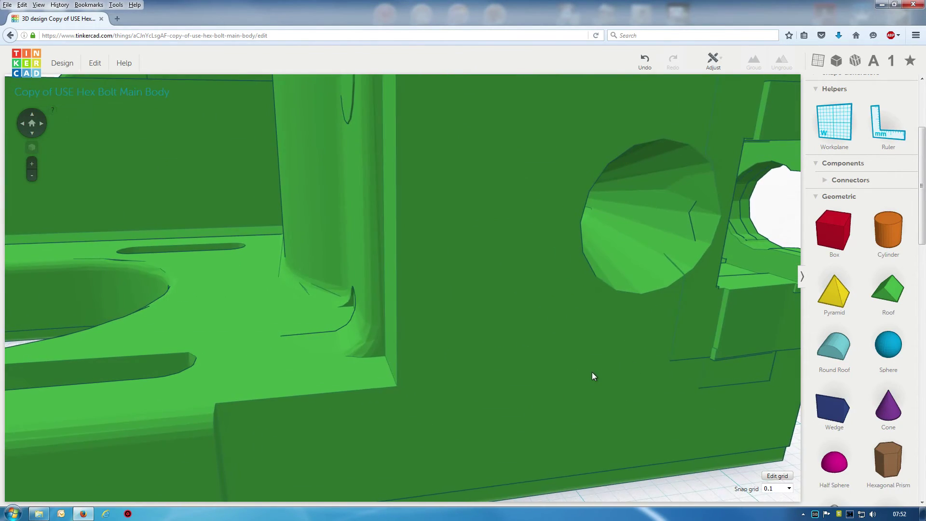
{"action": "mouse_move", "coordinate": [593, 376]}
{"action": "right_mouse_down"}
{"action": "mouse_move", "coordinate": [511, 381]}
{"action": "mouse_move", "coordinate": [565, 353]}
{"action": "mouse_move", "coordinate": [670, 262]}
{"action": "right_mouse_up"}
{"action": "mouse_move", "coordinate": [703, 292]}
{"action": "right_mouse_down"}
{"action": "mouse_move", "coordinate": [782, 372]}
{"action": "mouse_move", "coordinate": [573, 383]}
{"action": "mouse_move", "coordinate": [682, 384]}
{"action": "mouse_move", "coordinate": [751, 374]}
{"action": "mouse_move", "coordinate": [791, 356]}
{"action": "mouse_move", "coordinate": [789, 374]}
{"action": "right_mouse_up"}
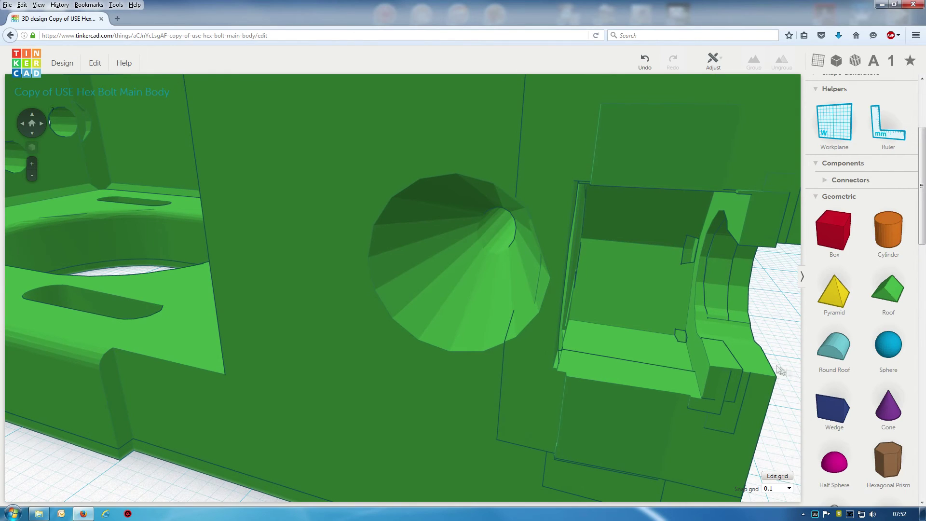